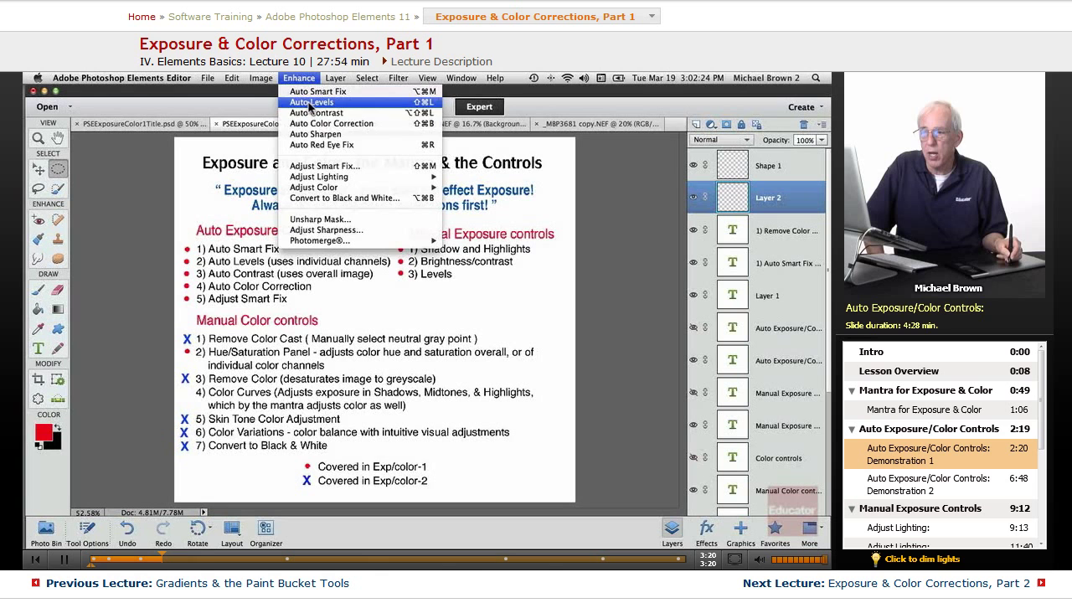
click(255, 99)
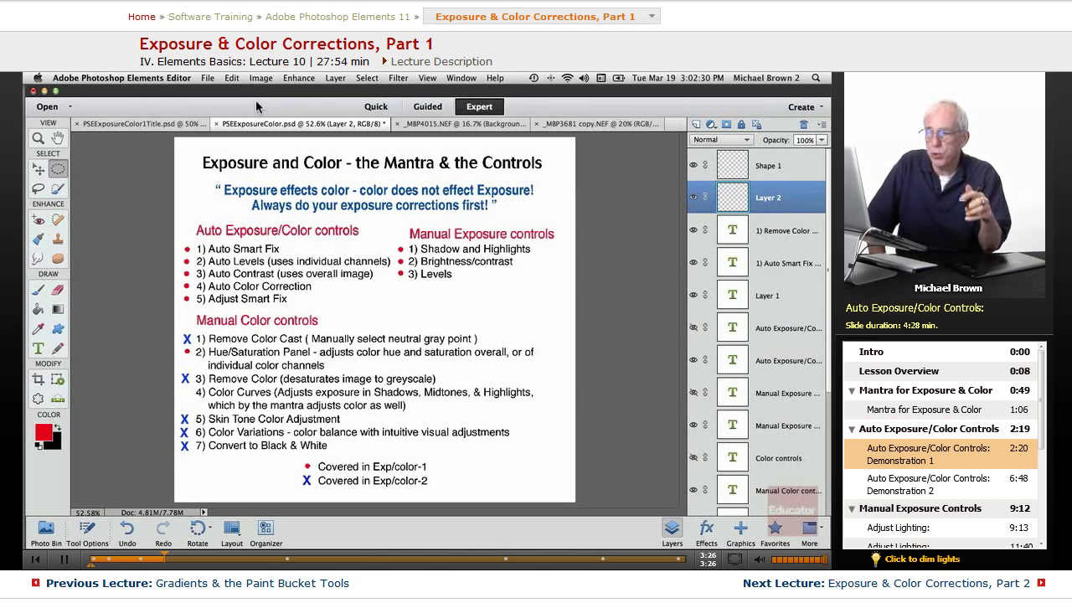
click(296, 79)
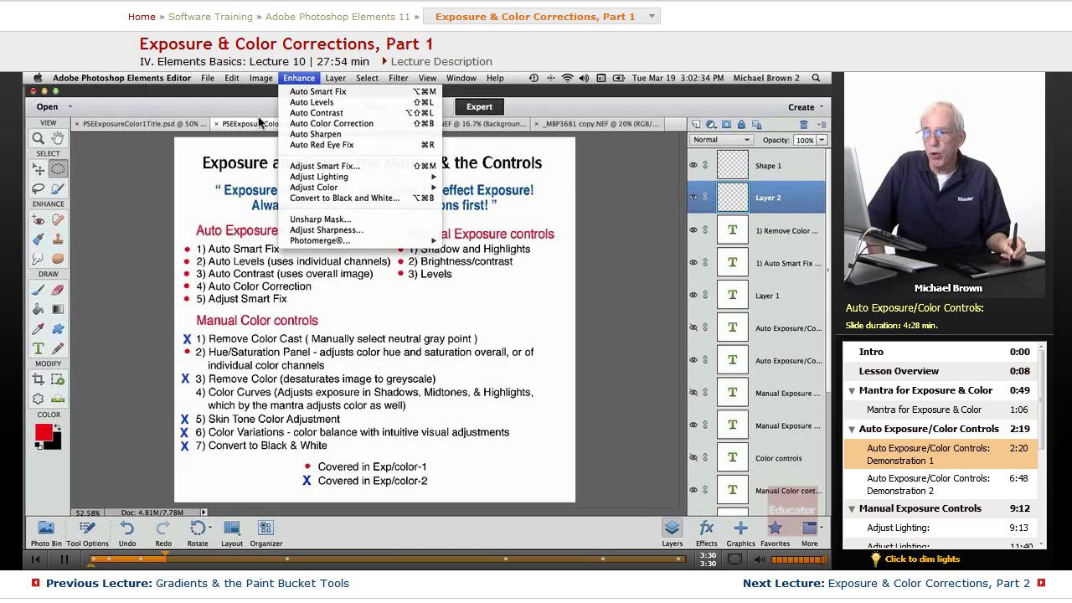
click(264, 98)
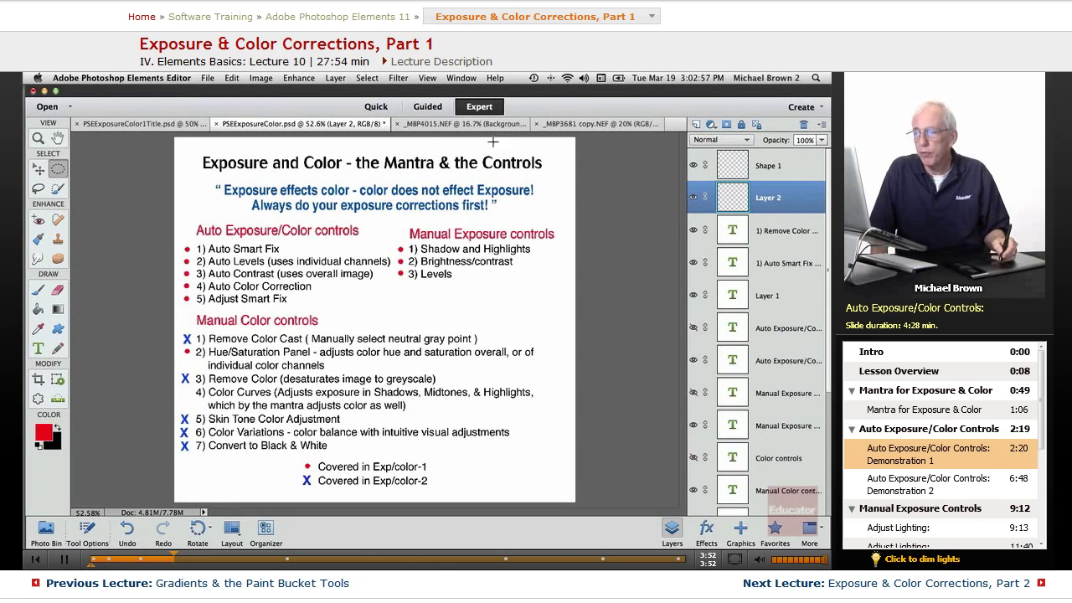
Revert the river photo to its original History snapshot, then switch to the _MBP4015.NEF stream photo.
click(571, 123)
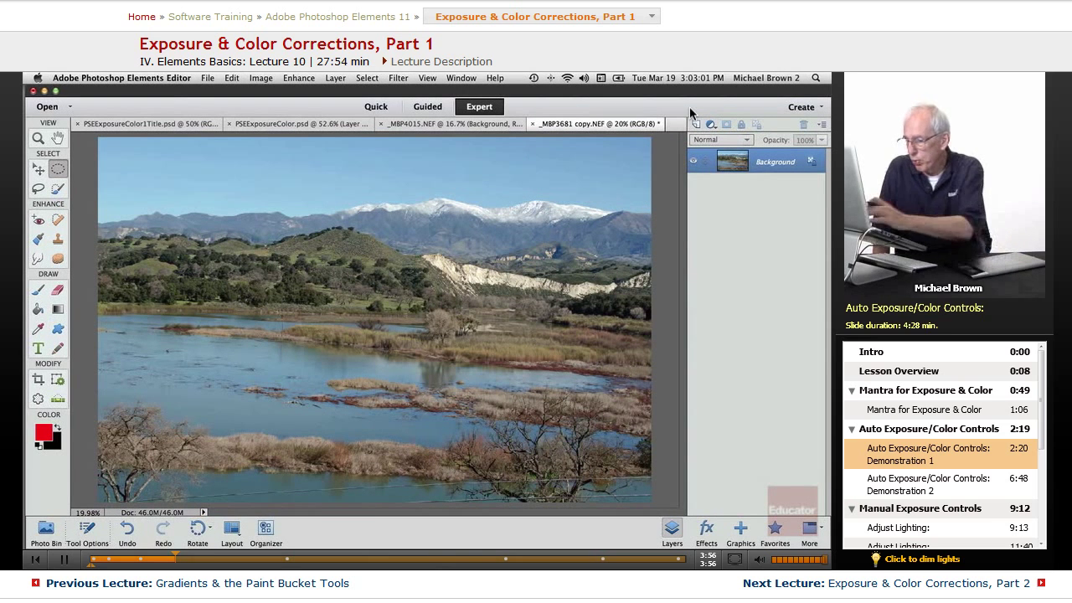
key(F10)
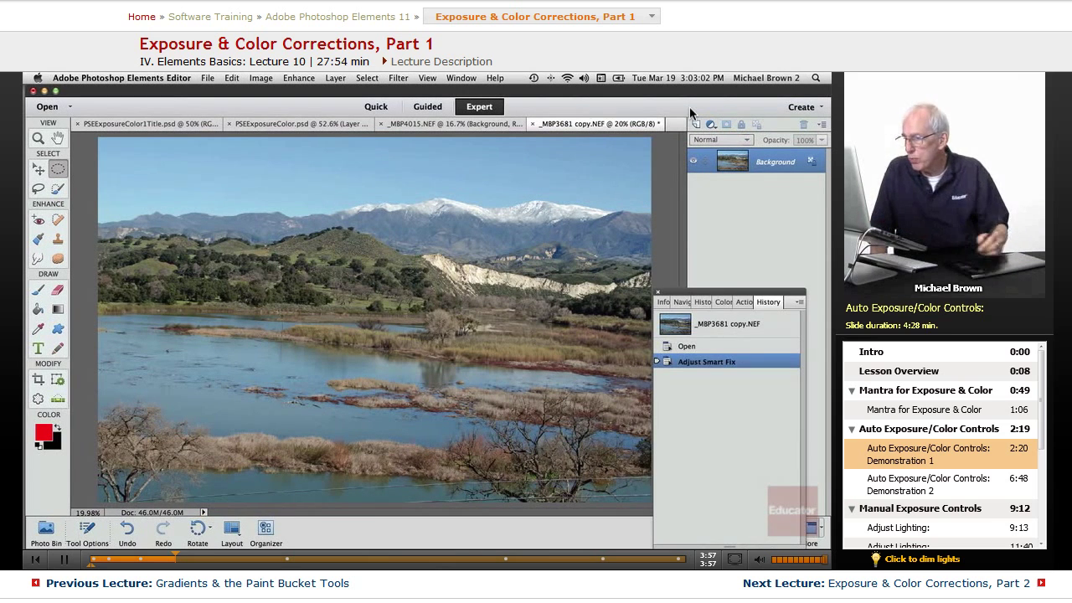
click(687, 347)
click(717, 326)
drag(692, 295, 707, 240)
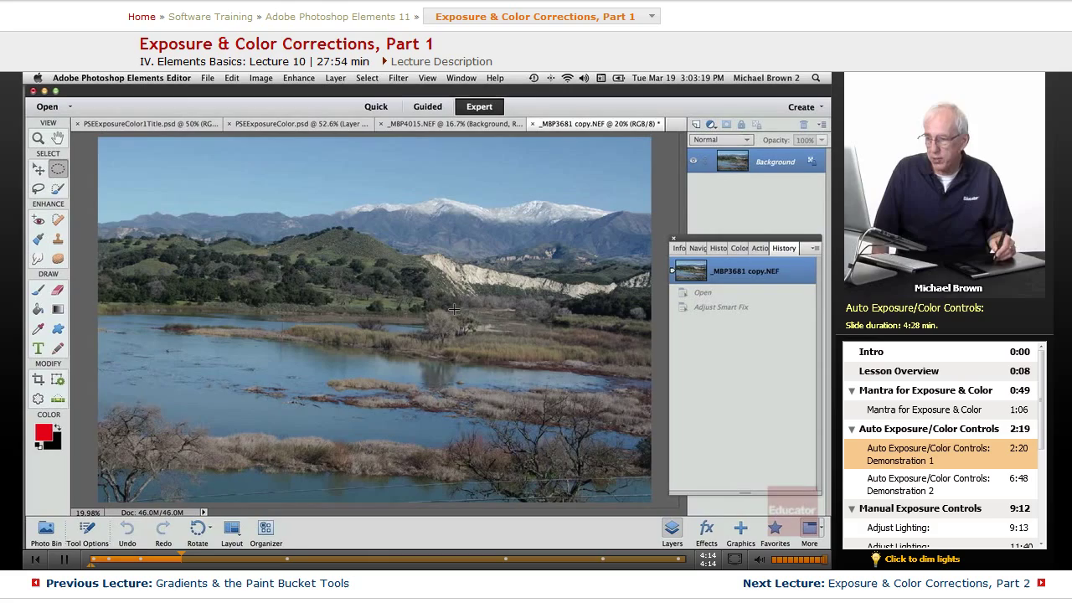
click(449, 124)
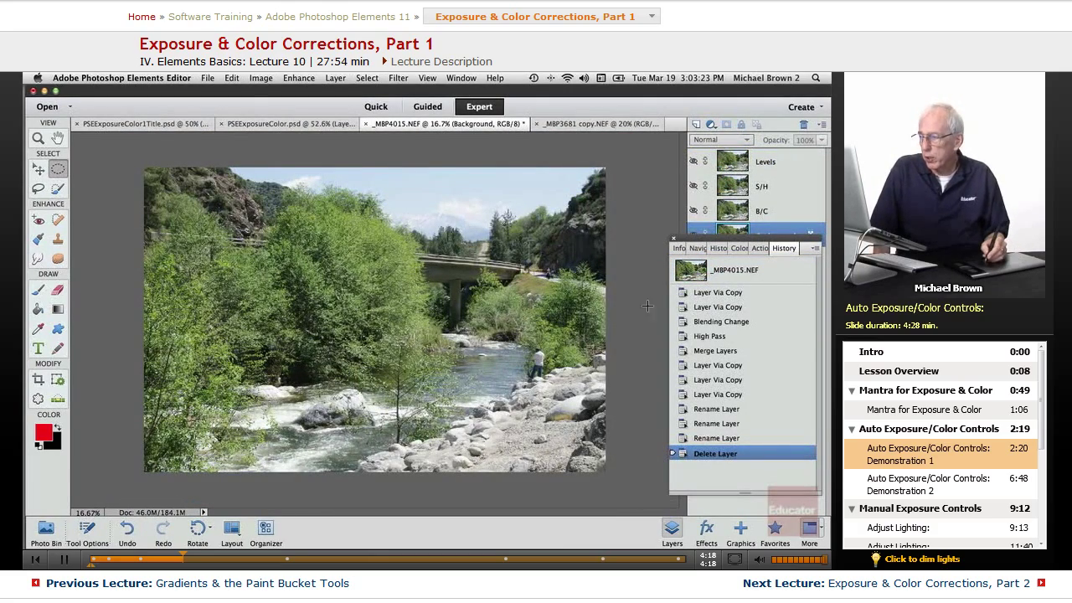
Step History from Rename Layer back to the latest Delete Layer and move the History panel lower.
click(721, 438)
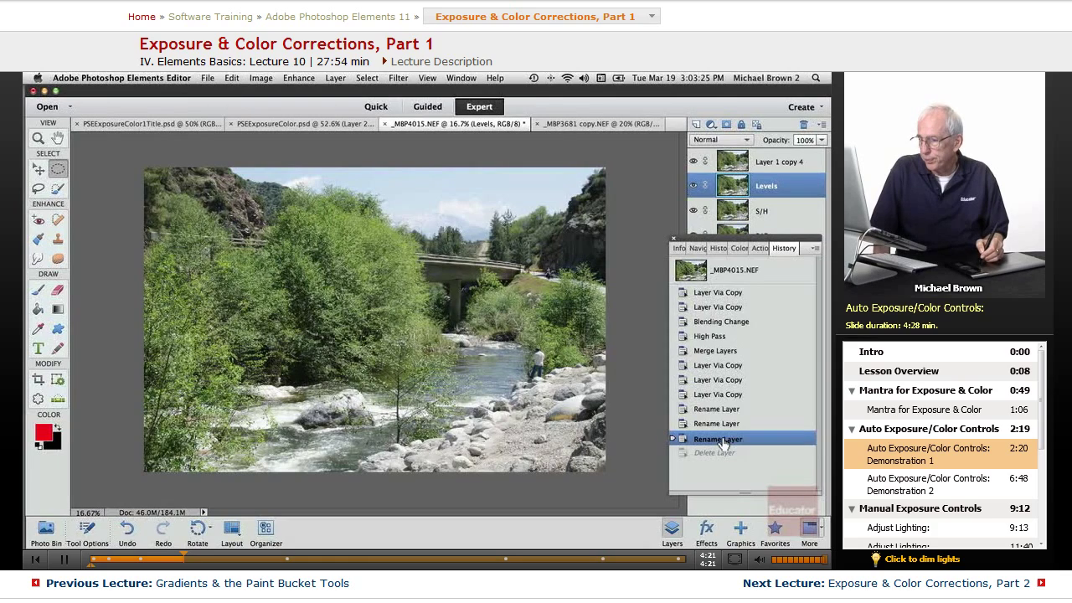
click(721, 453)
drag(745, 243, 745, 282)
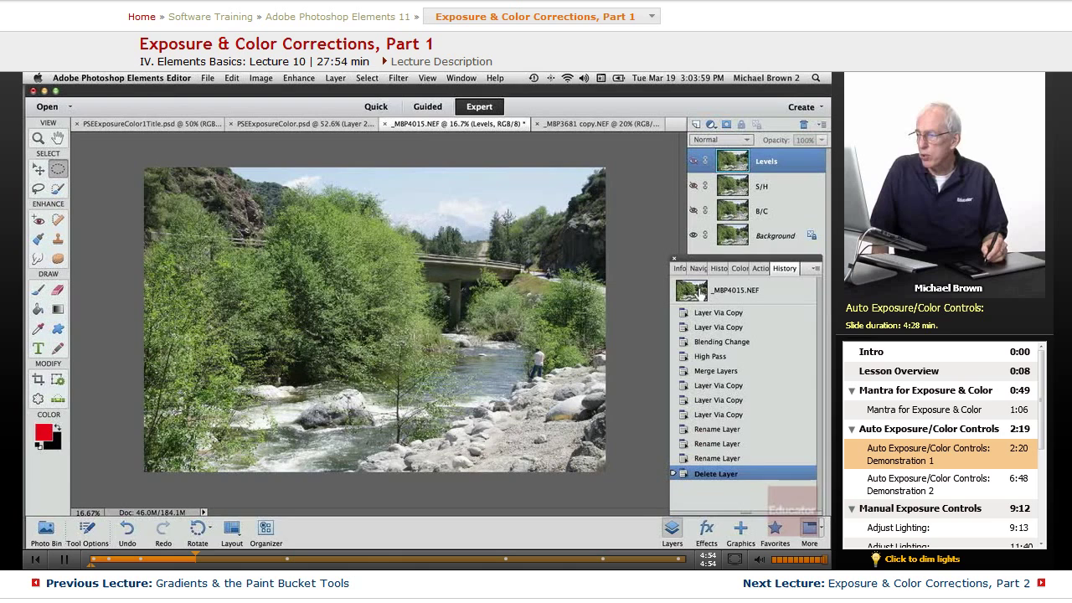
drag(718, 259, 706, 270)
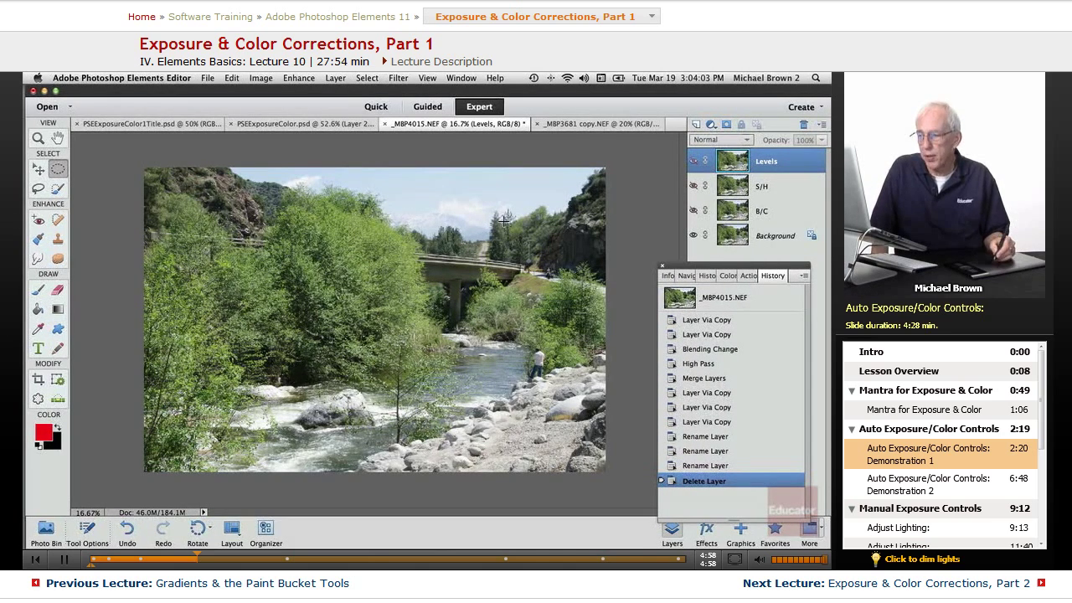
Apply Enhance > Auto Smart Fix to the Background layer.
click(299, 78)
click(299, 78)
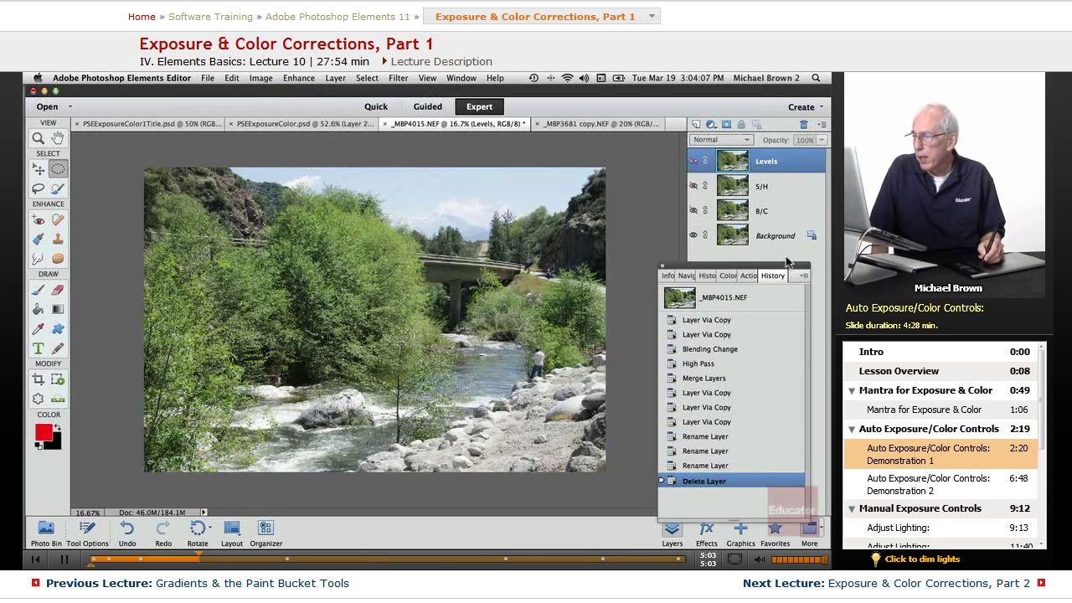
click(771, 240)
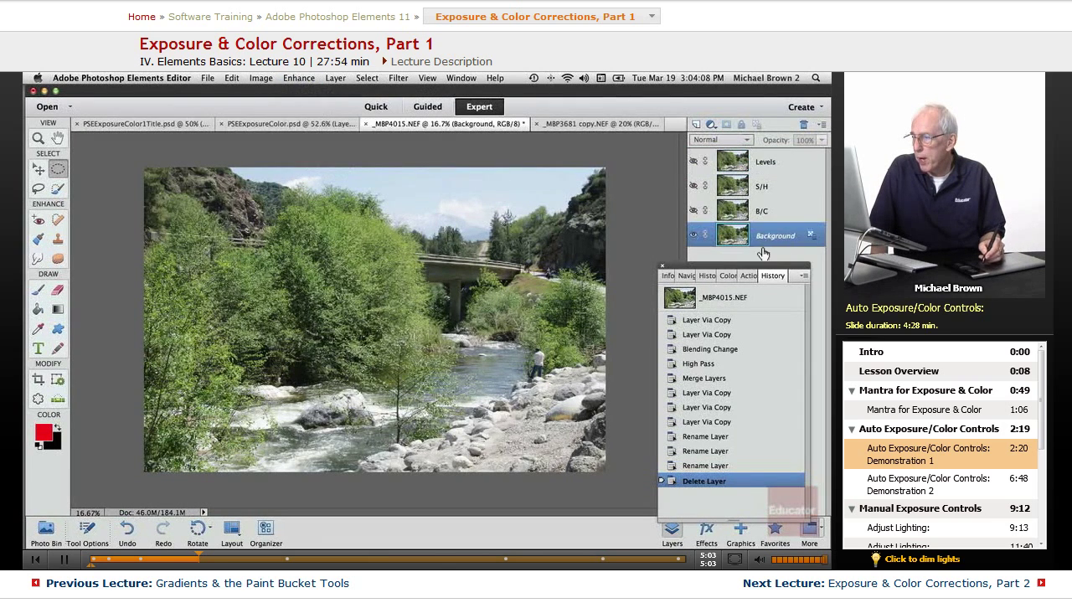
click(296, 80)
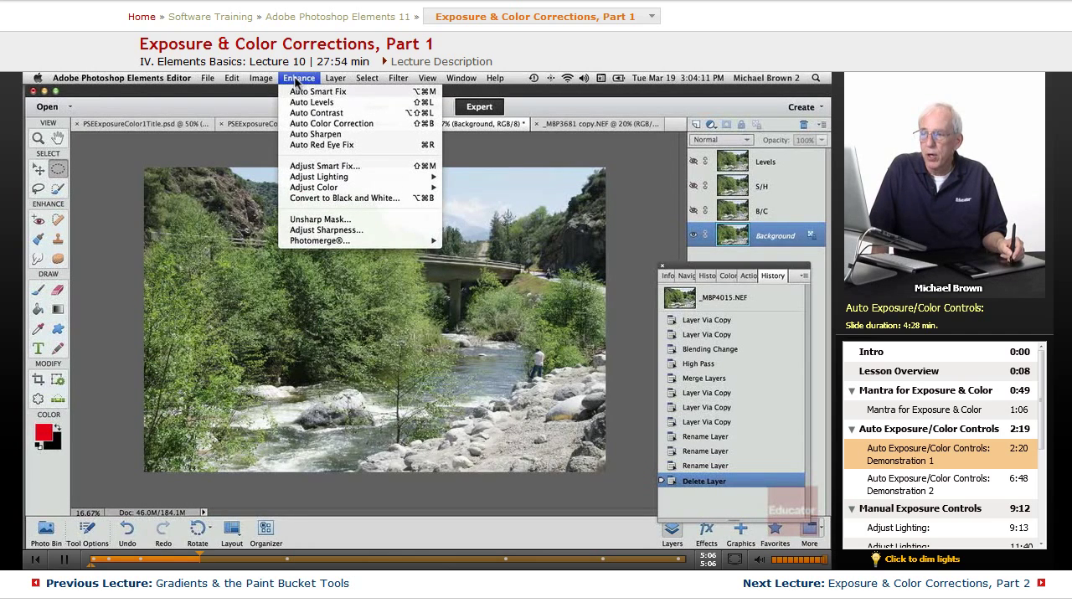
click(316, 102)
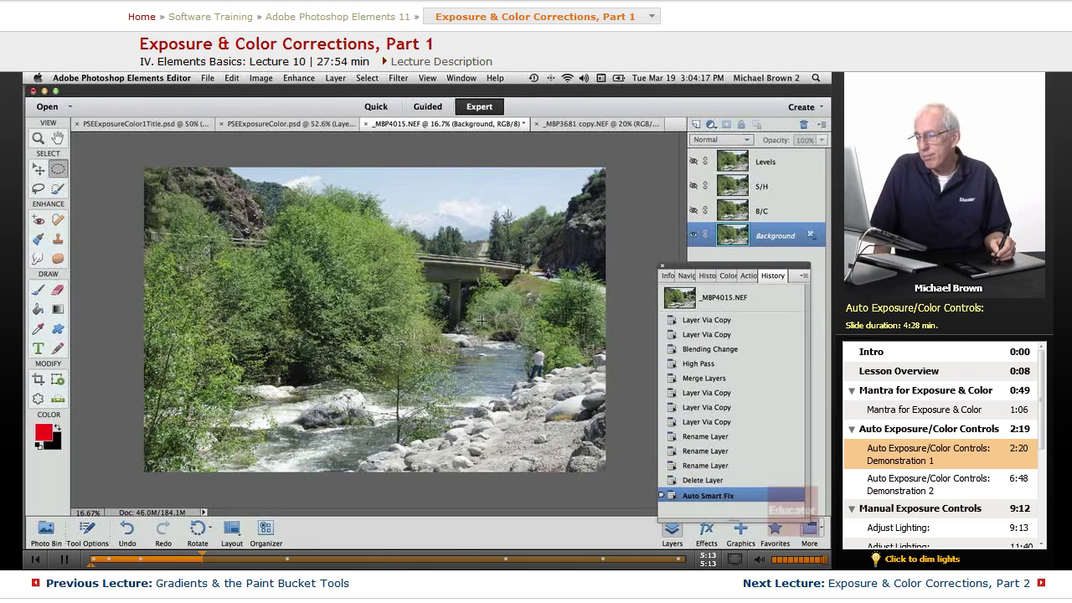
Compare before and after Auto Smart Fix in History, leaving it undone at Delete Layer.
click(695, 481)
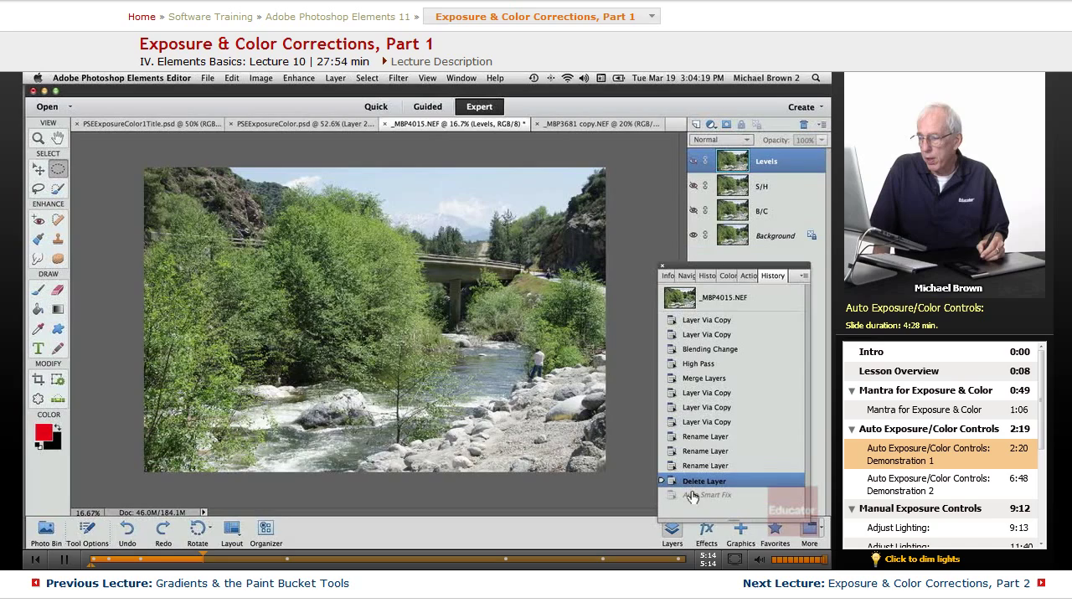
click(693, 496)
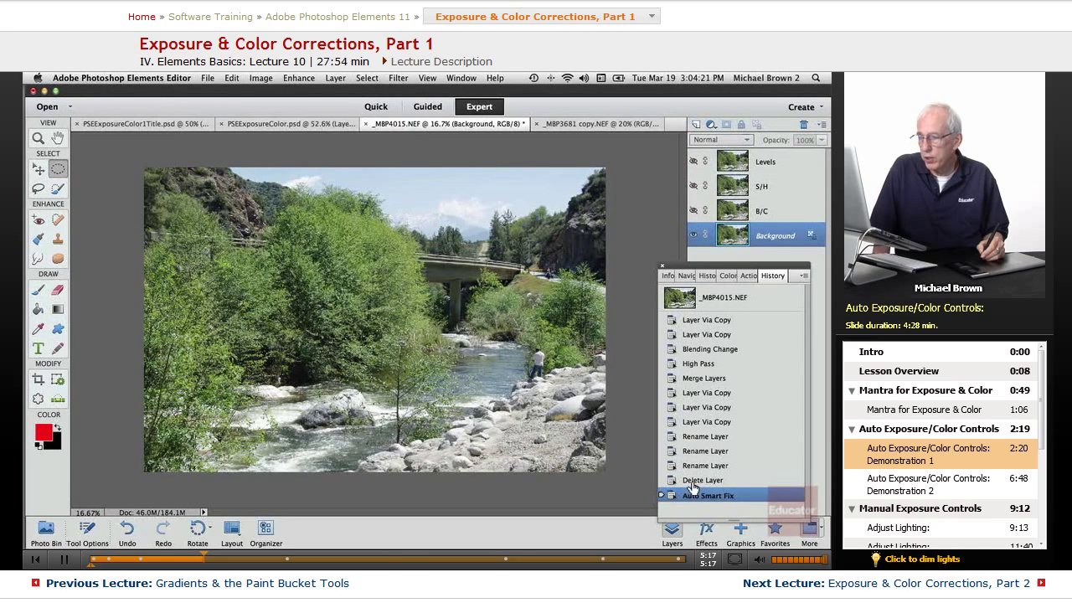
click(693, 482)
click(693, 496)
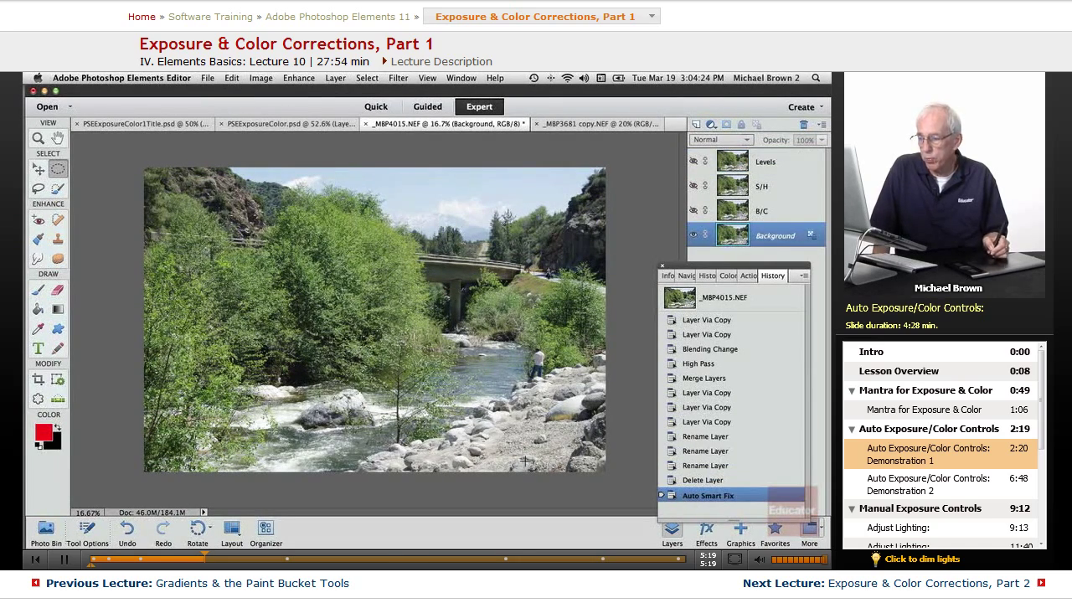
click(693, 483)
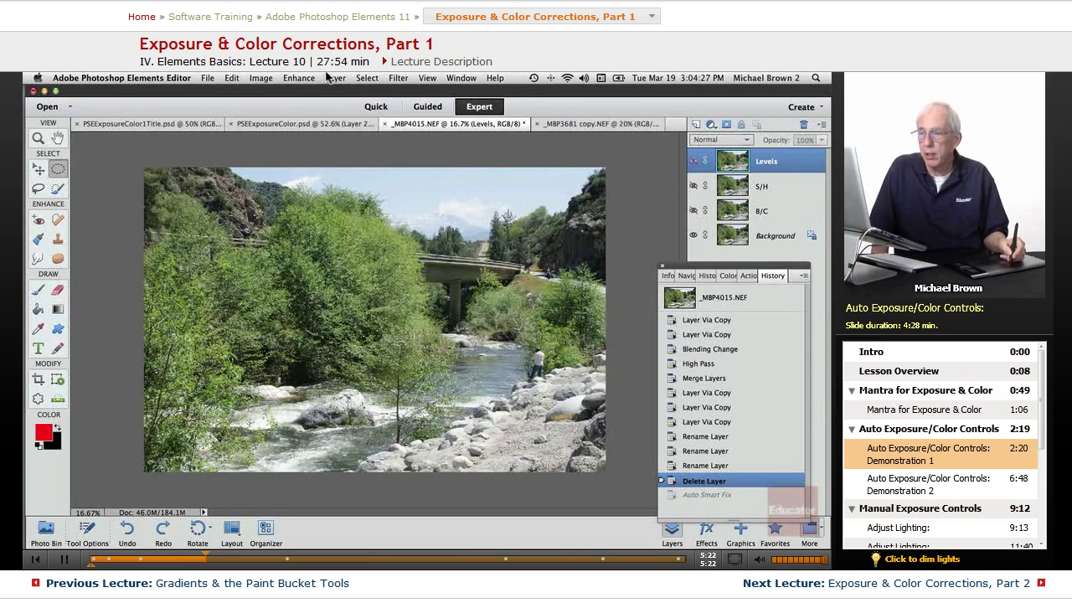
click(301, 79)
click(651, 322)
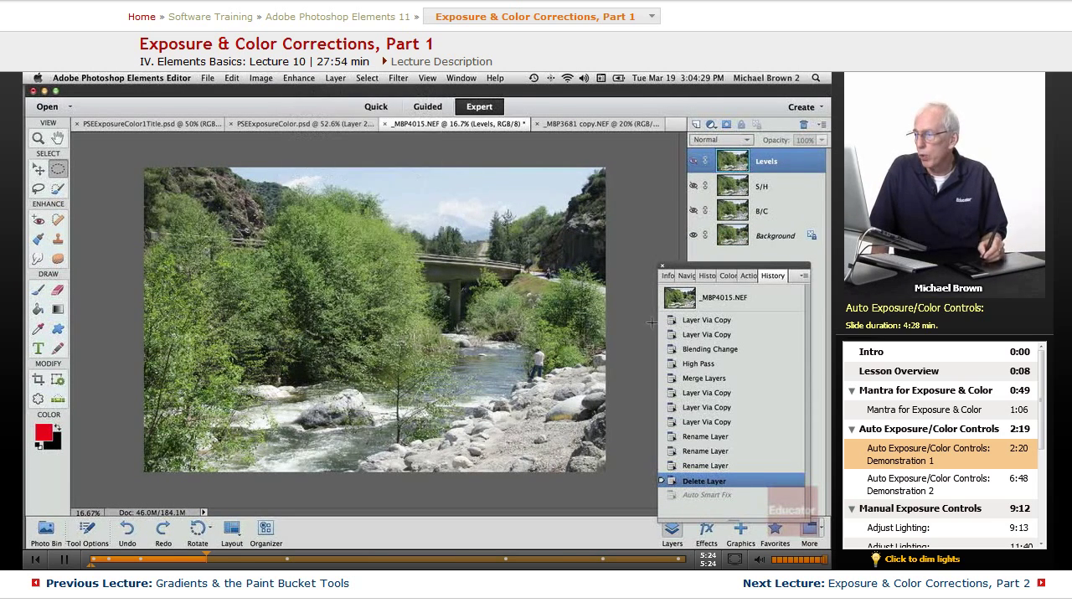
Apply Enhance > Auto Levels to the Background layer.
click(753, 238)
click(301, 79)
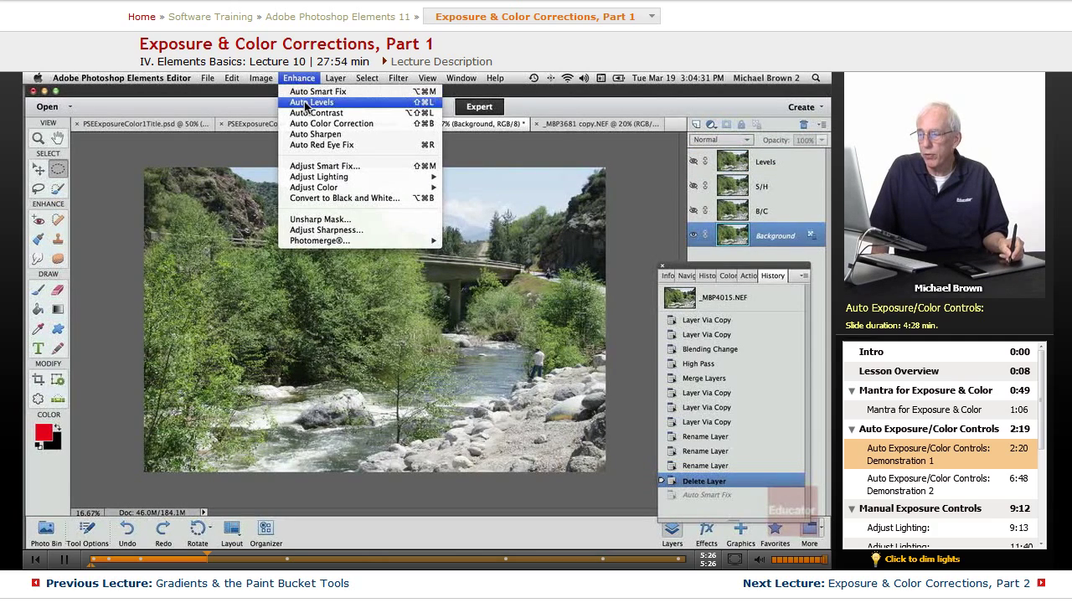
click(309, 103)
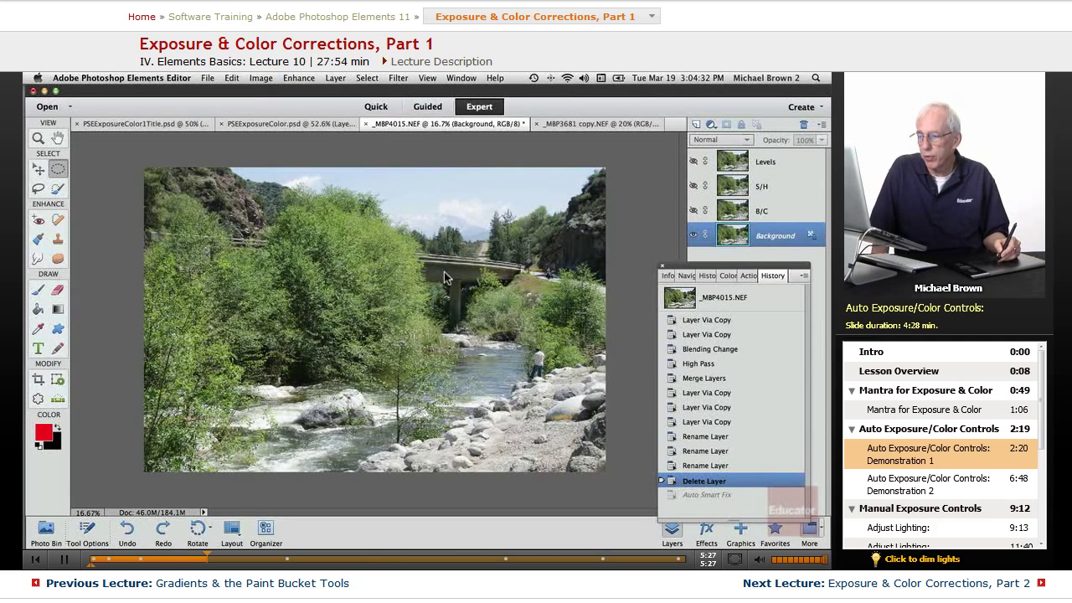
Zoom in on the bridge and compare before and after Auto Levels, ending at Delete Layer.
click(695, 481)
click(697, 495)
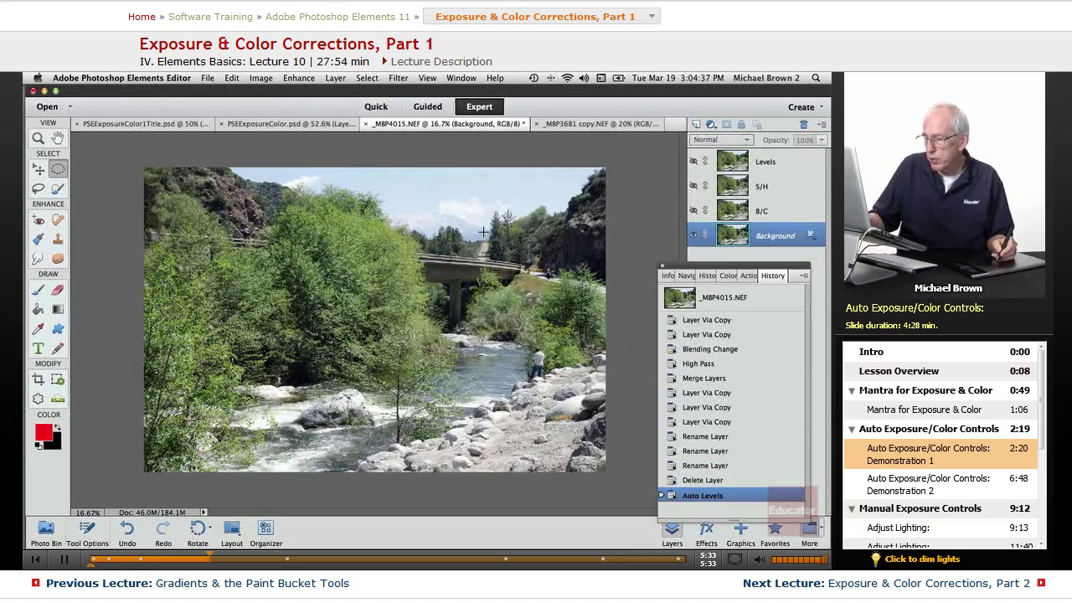
key(ctrl+plus)
key(ctrl+plus)
drag(661, 335, 296, 276)
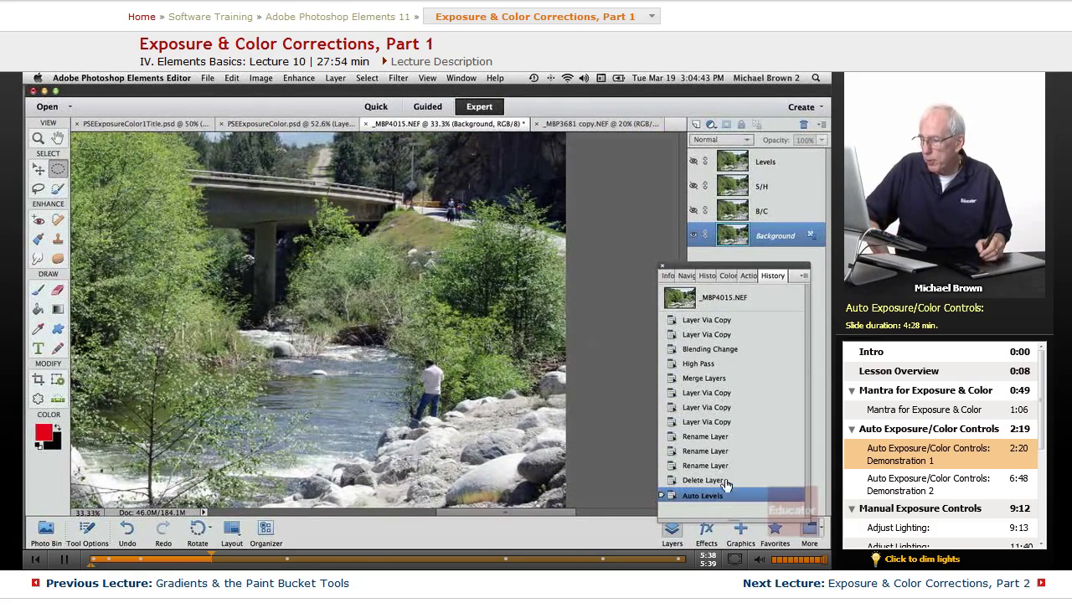
click(703, 480)
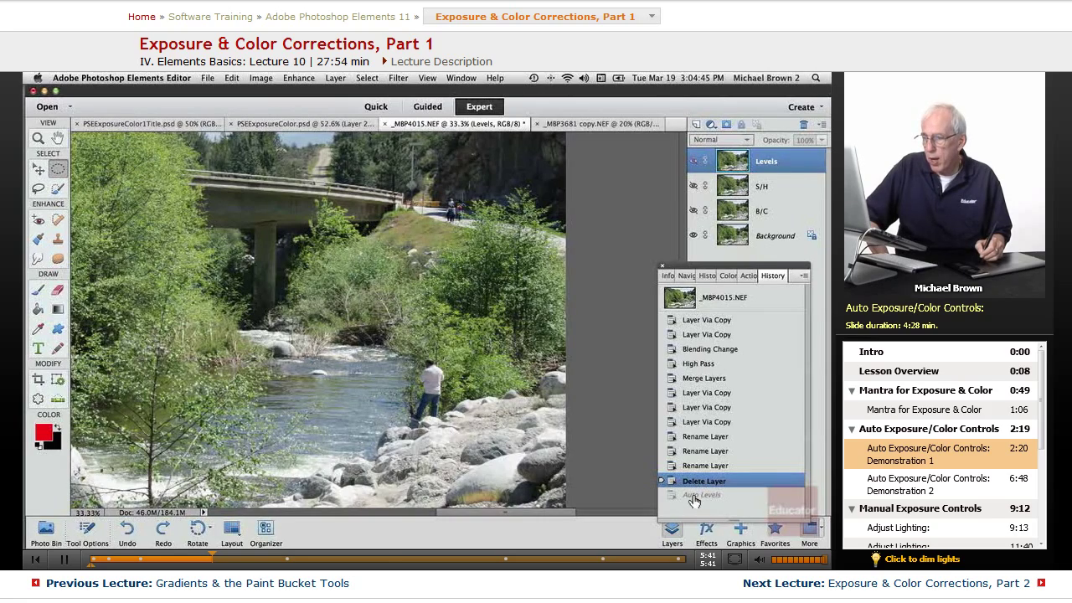
click(692, 496)
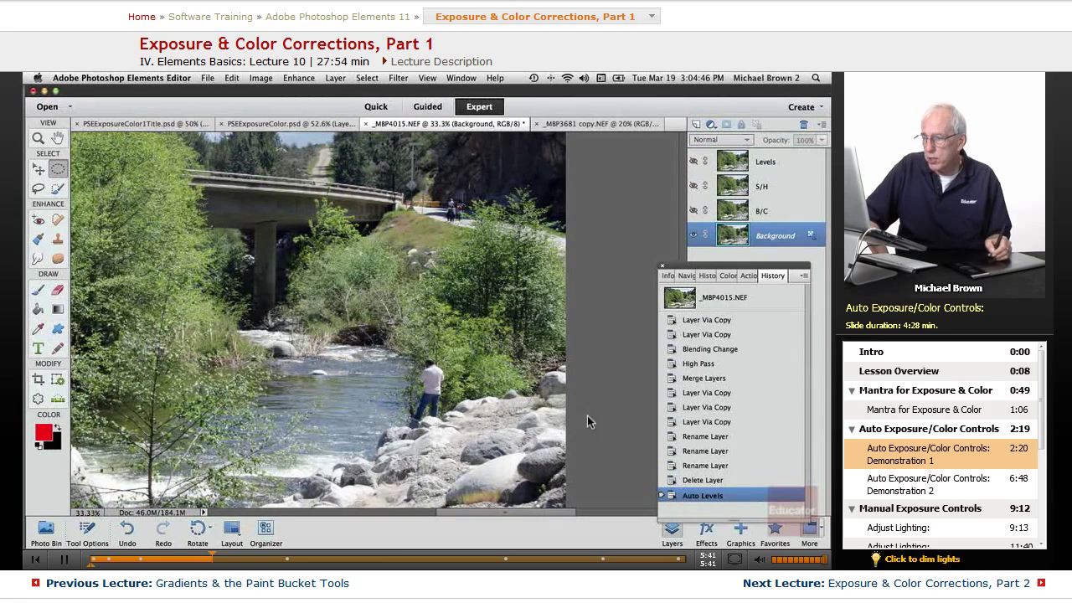
click(704, 481)
click(716, 495)
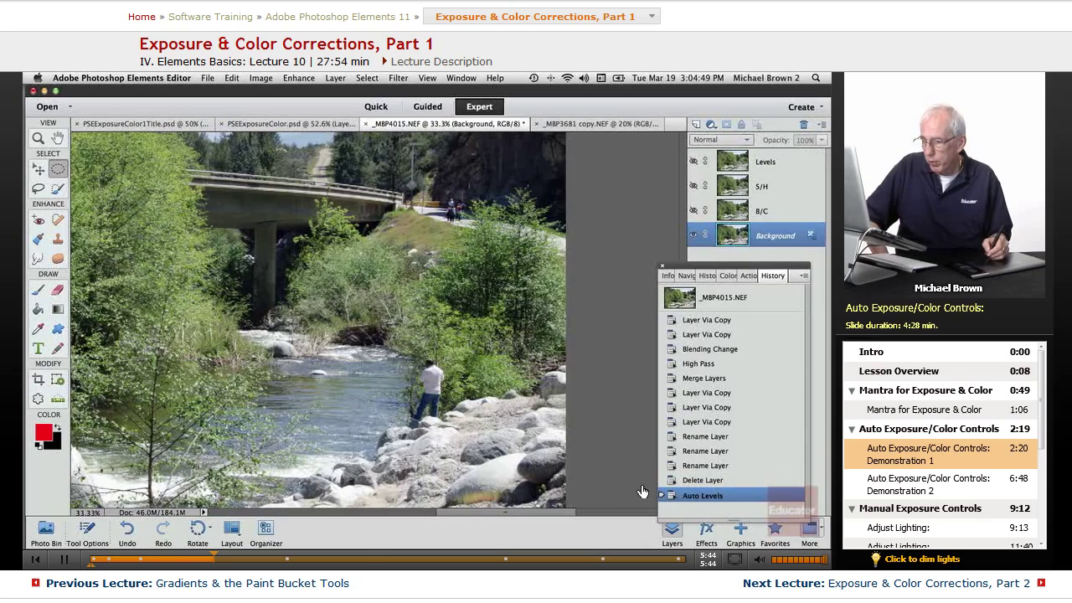
click(702, 480)
Apply Enhance > Auto Color Correction to the Background layer.
click(298, 78)
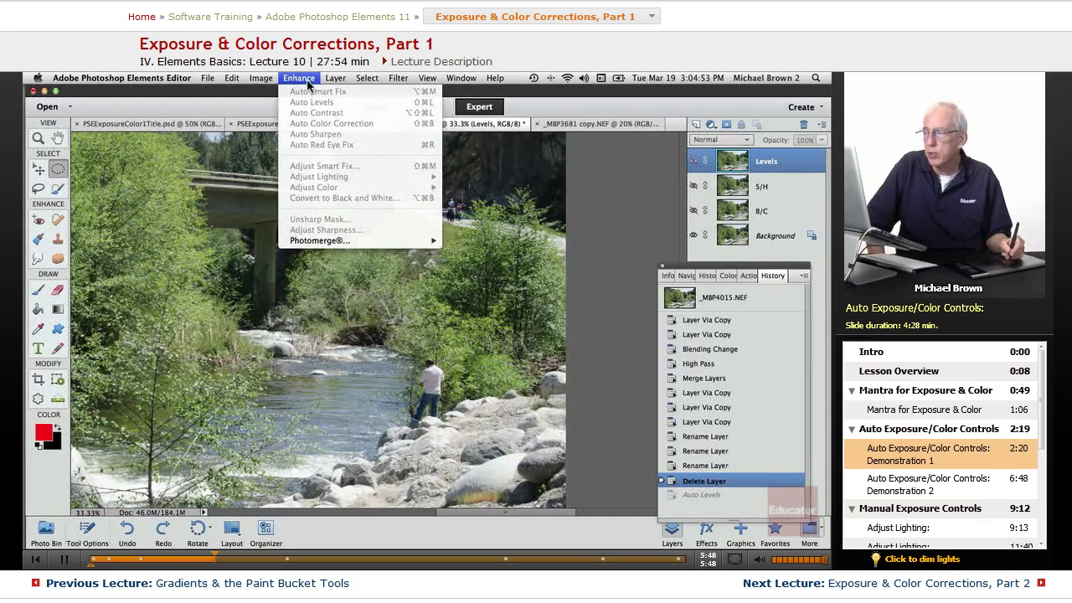
click(295, 81)
click(762, 236)
click(298, 78)
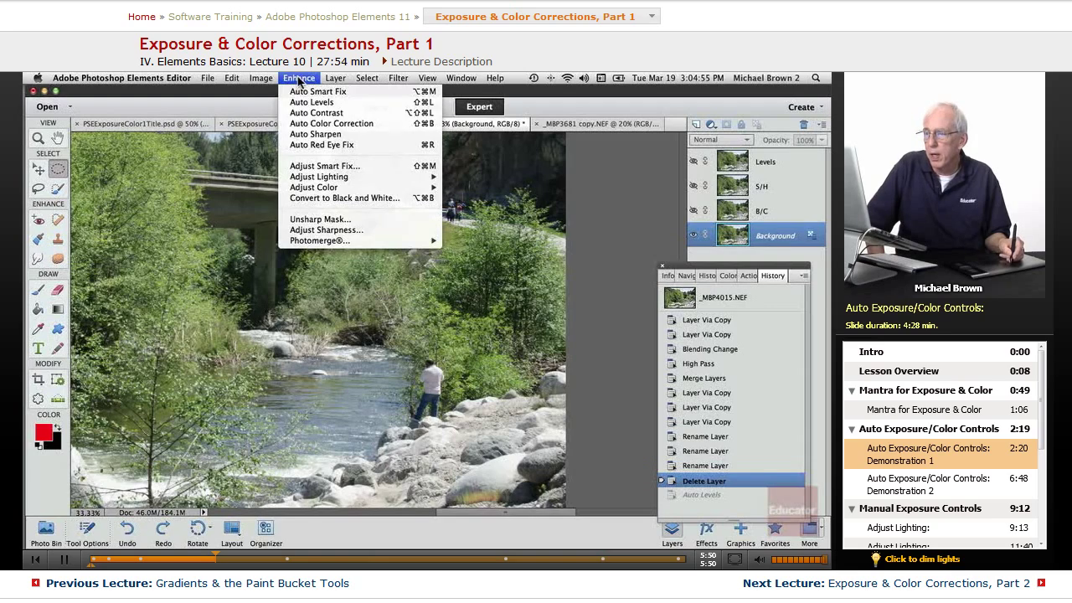
click(306, 126)
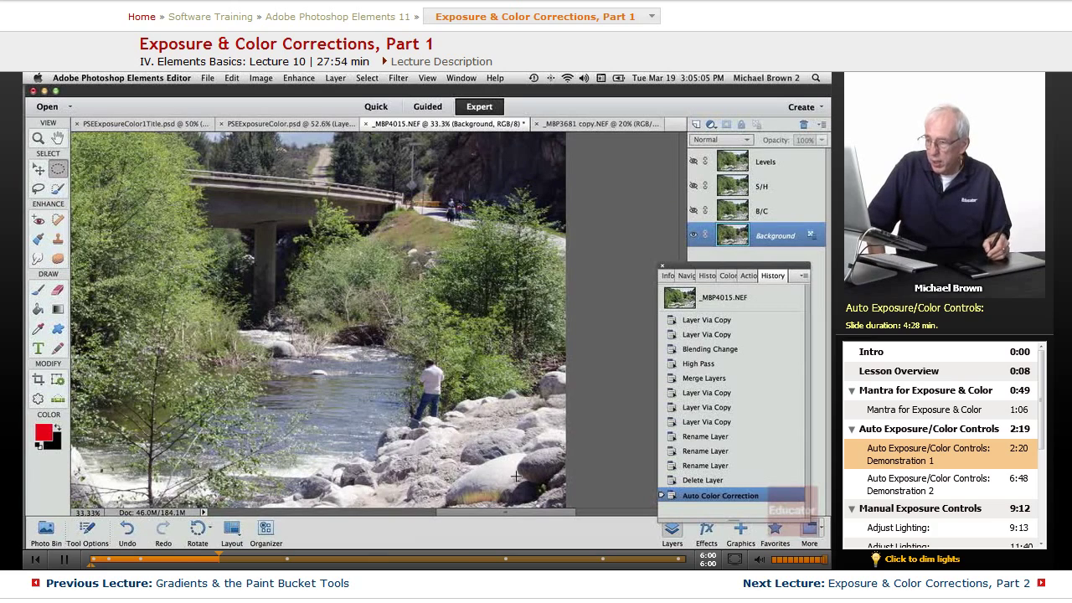
Compare before and after Auto Color Correction in History, returning to Delete Layer.
click(703, 482)
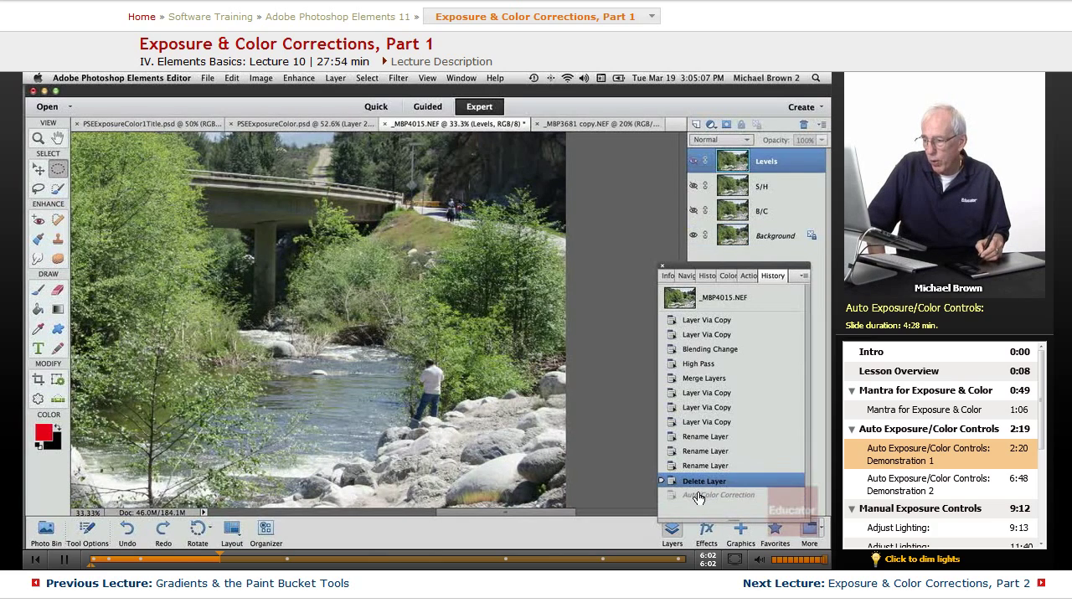
click(699, 495)
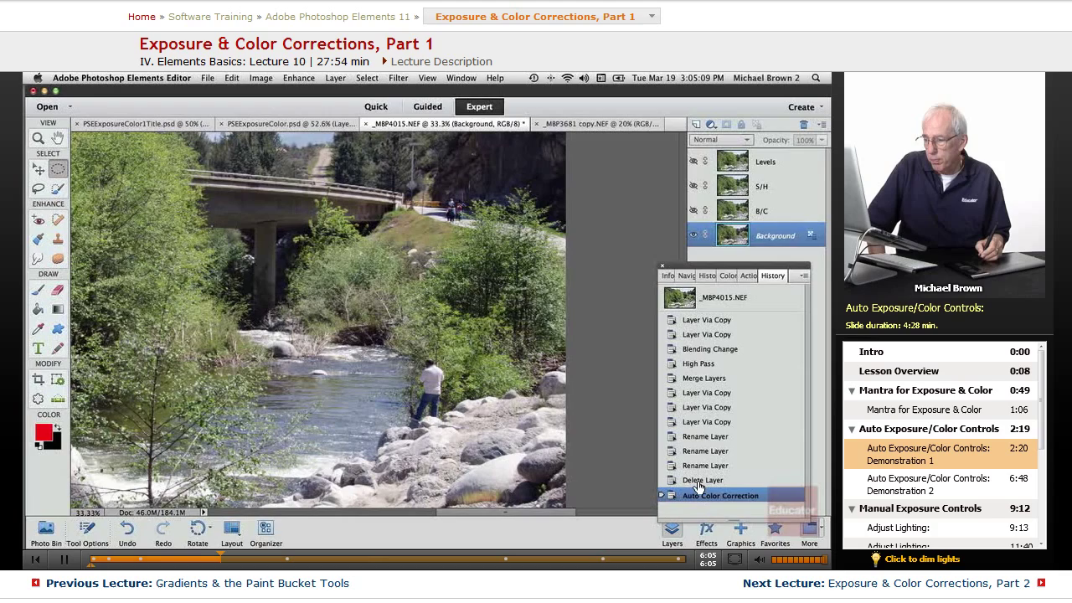
click(699, 483)
click(699, 496)
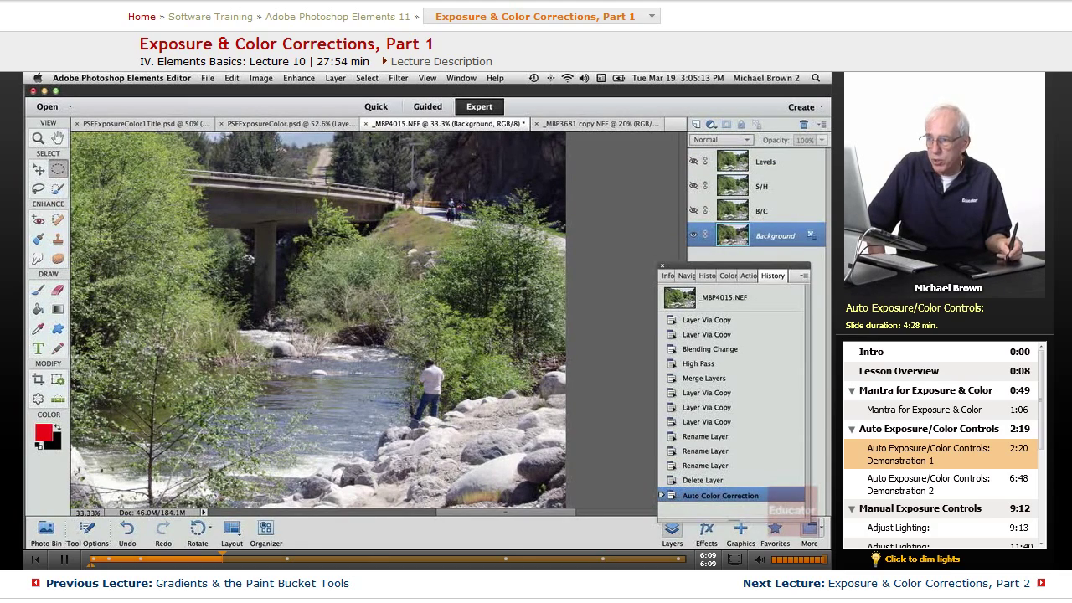
click(693, 480)
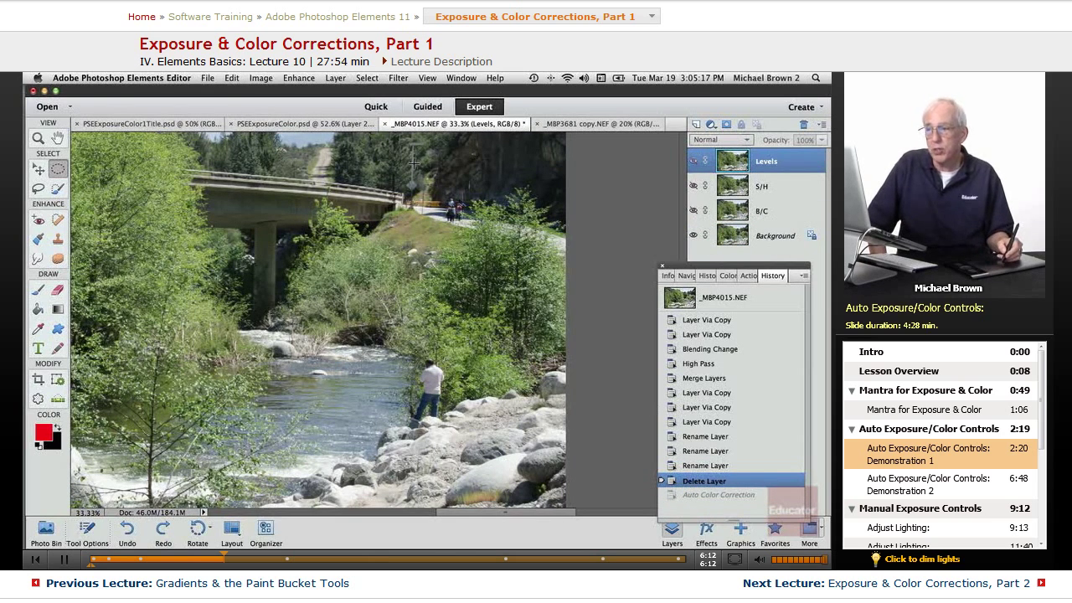
Apply Adjust Smart Fix with Fix Amount 100 to the Background layer.
click(299, 78)
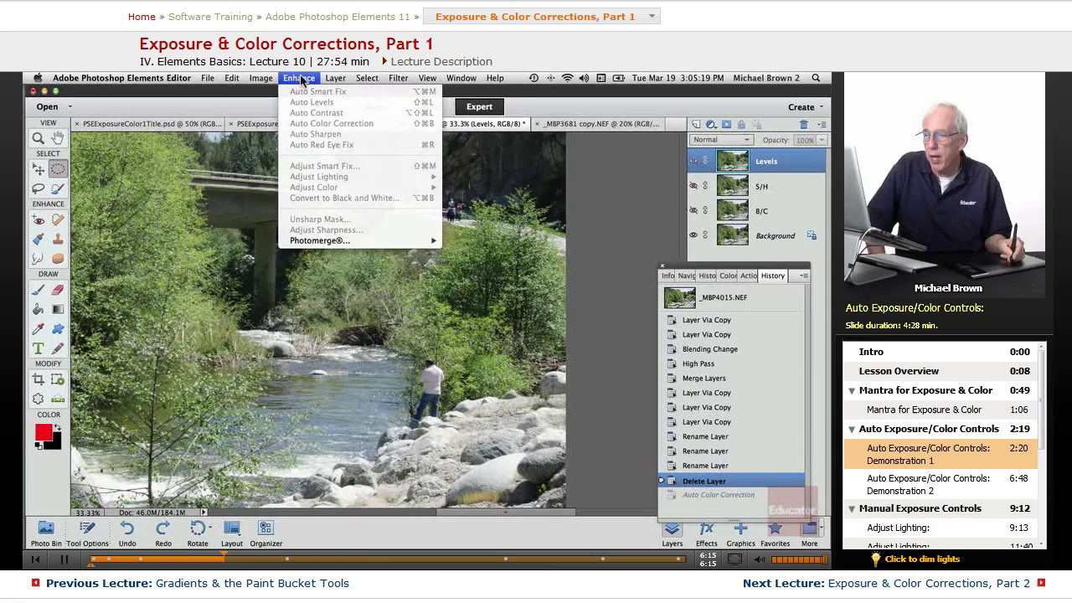
click(333, 91)
click(753, 239)
click(299, 78)
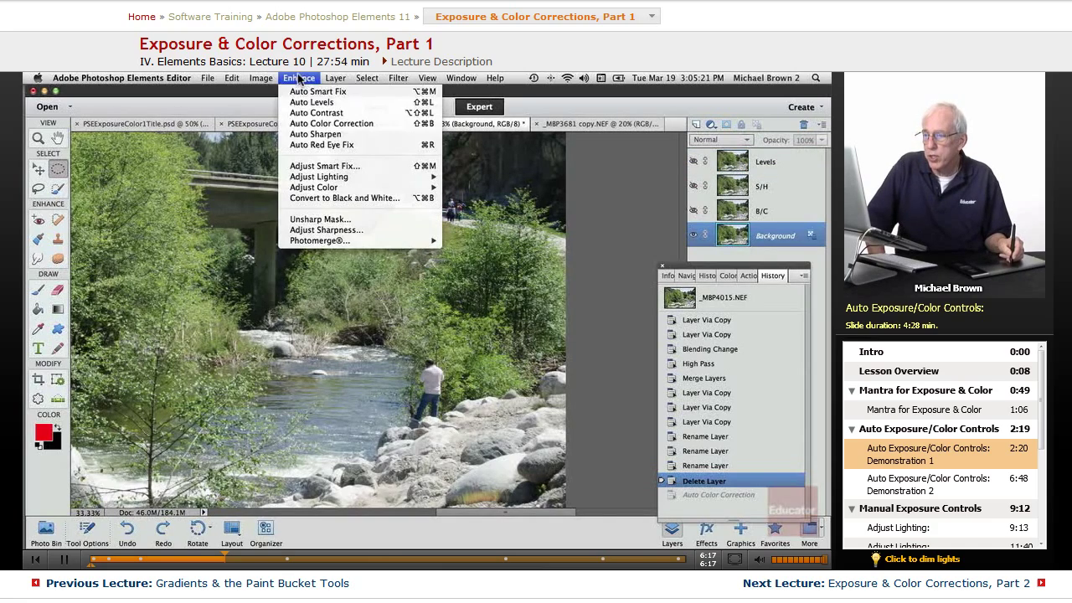
click(290, 167)
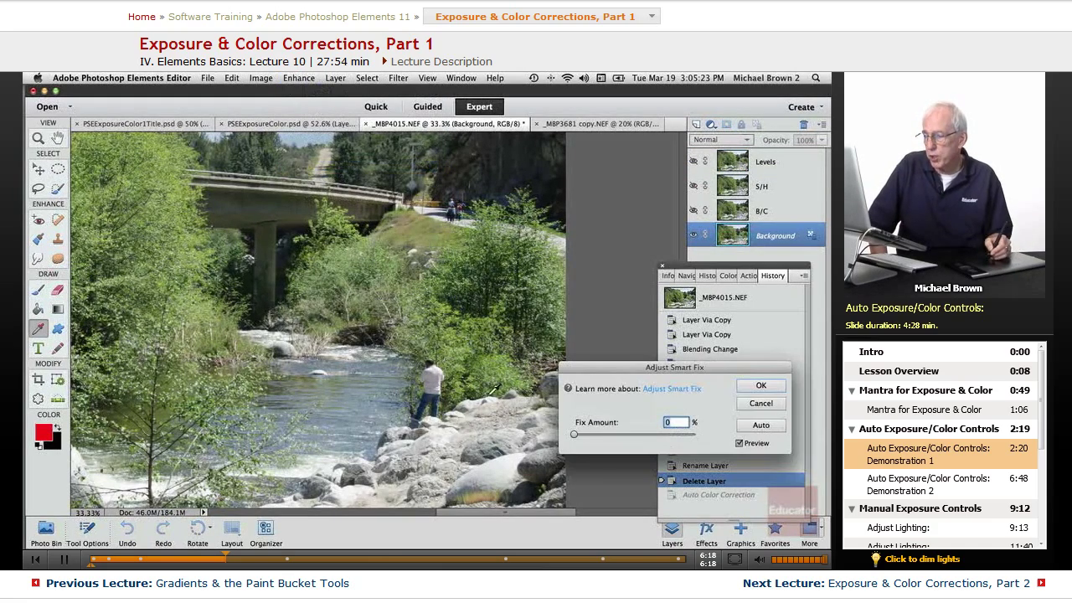
drag(574, 434, 723, 465)
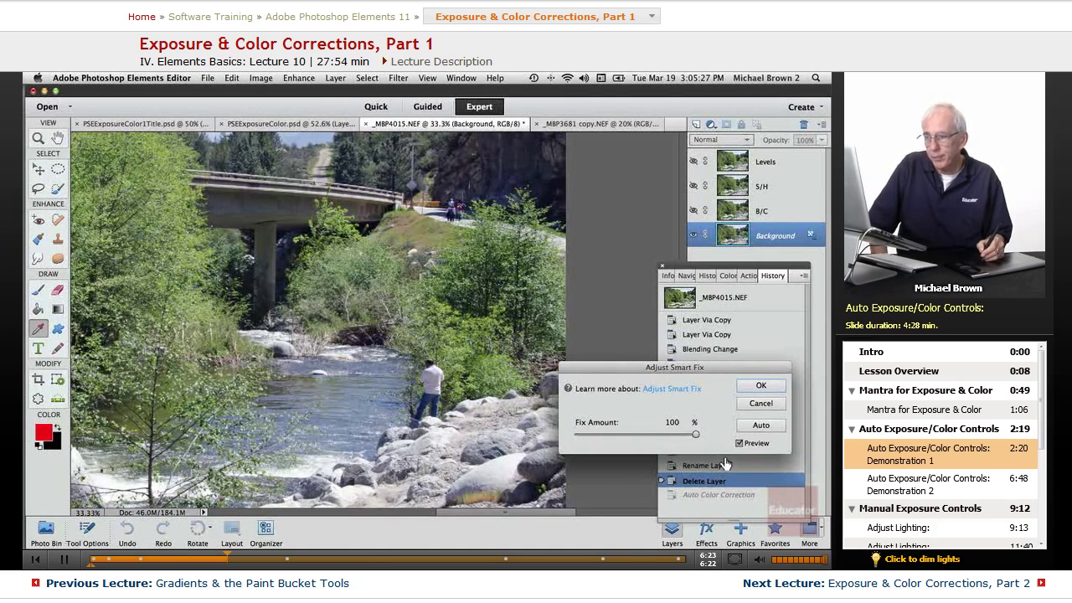
click(758, 386)
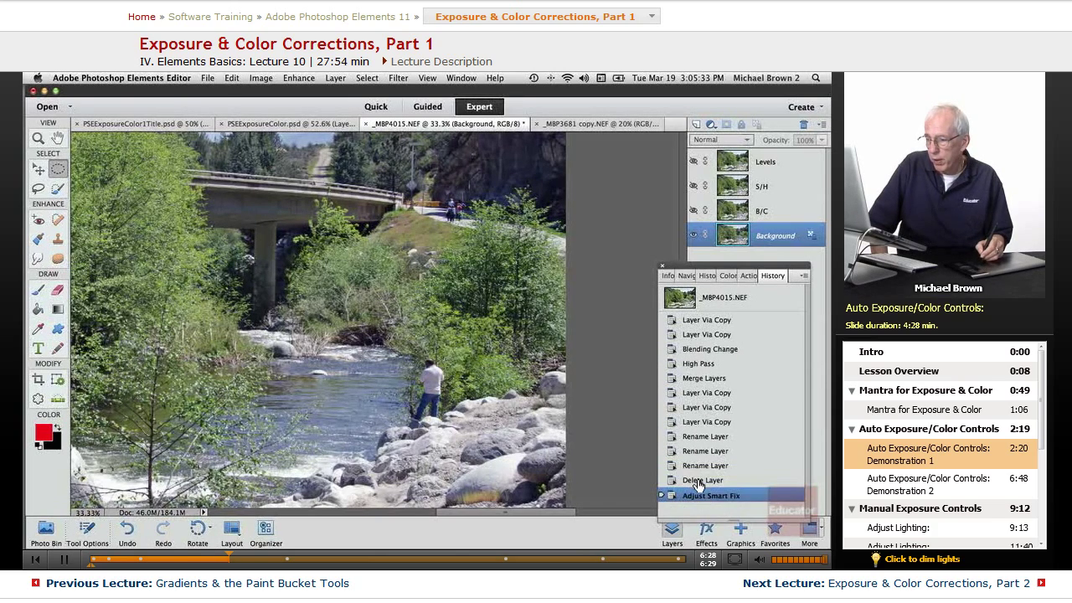
Zoom out and compare the photo before and after the Smart Fix in History.
click(697, 483)
click(698, 498)
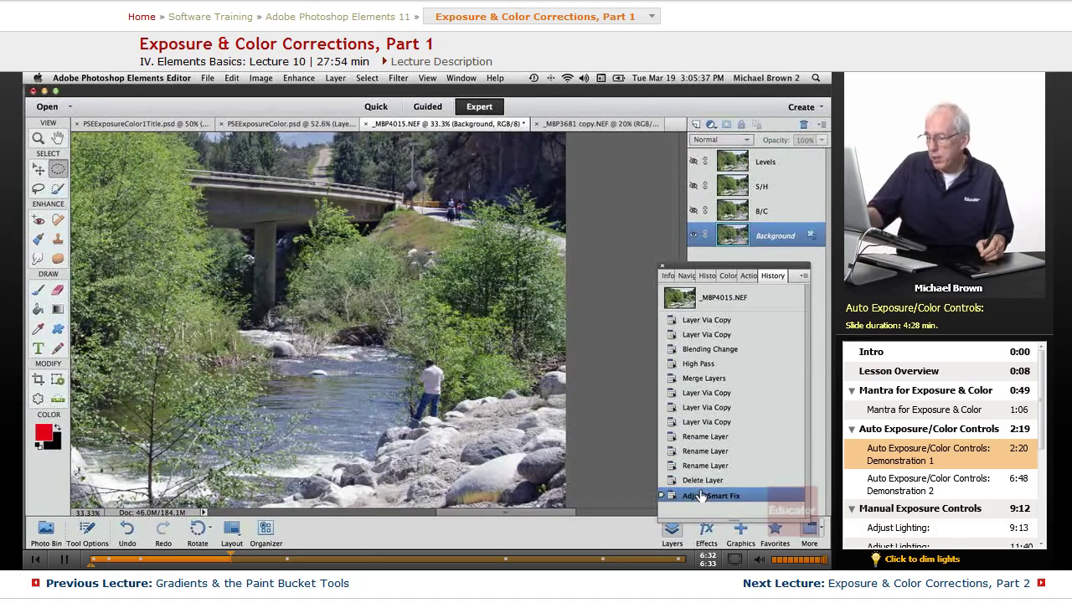
key(super+minus)
key(super+minus)
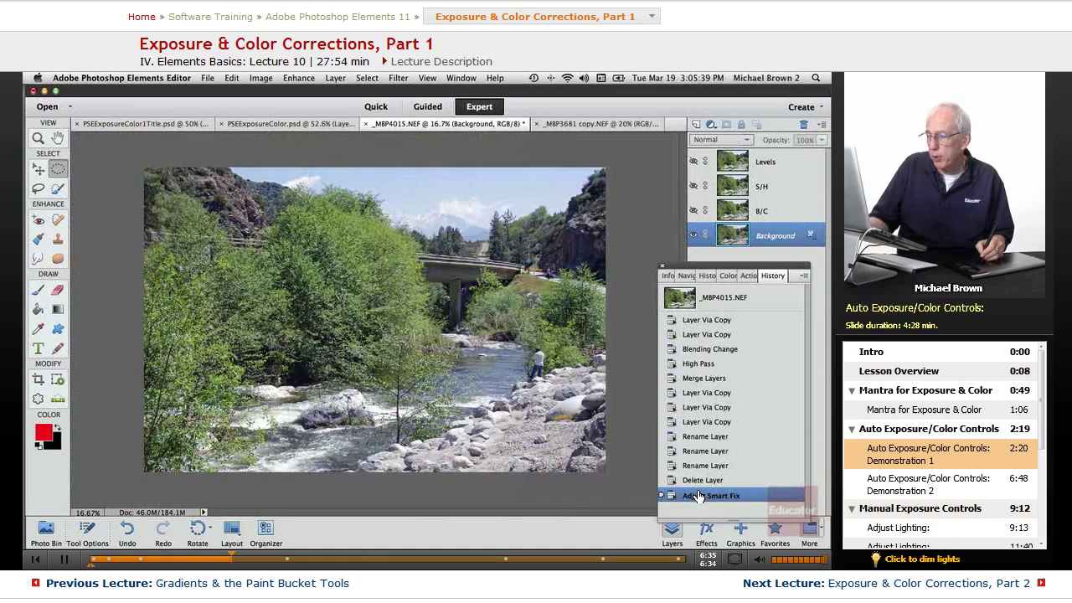
click(700, 481)
click(700, 497)
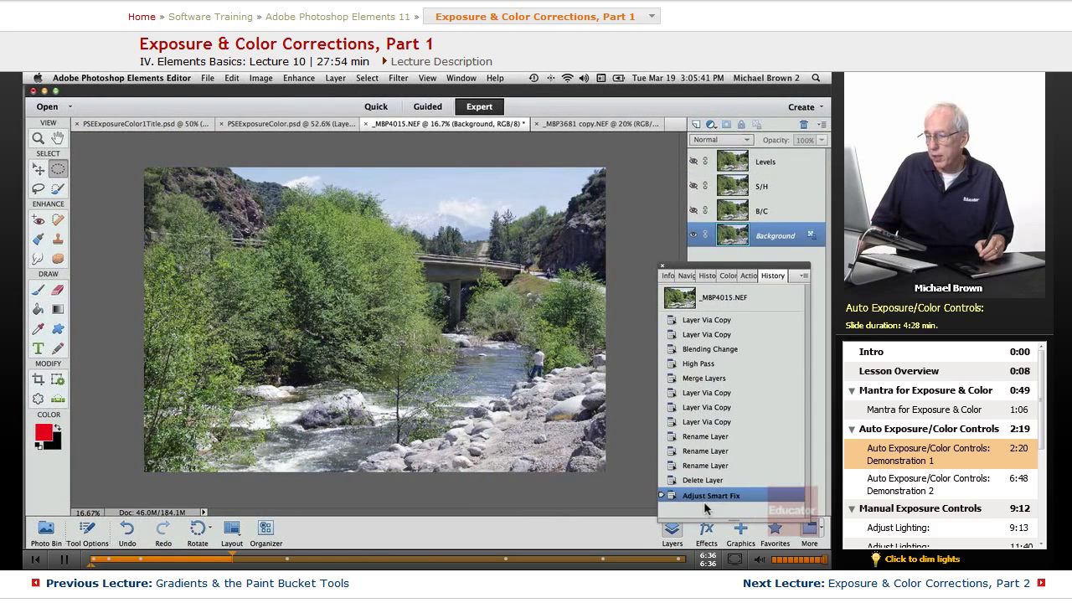